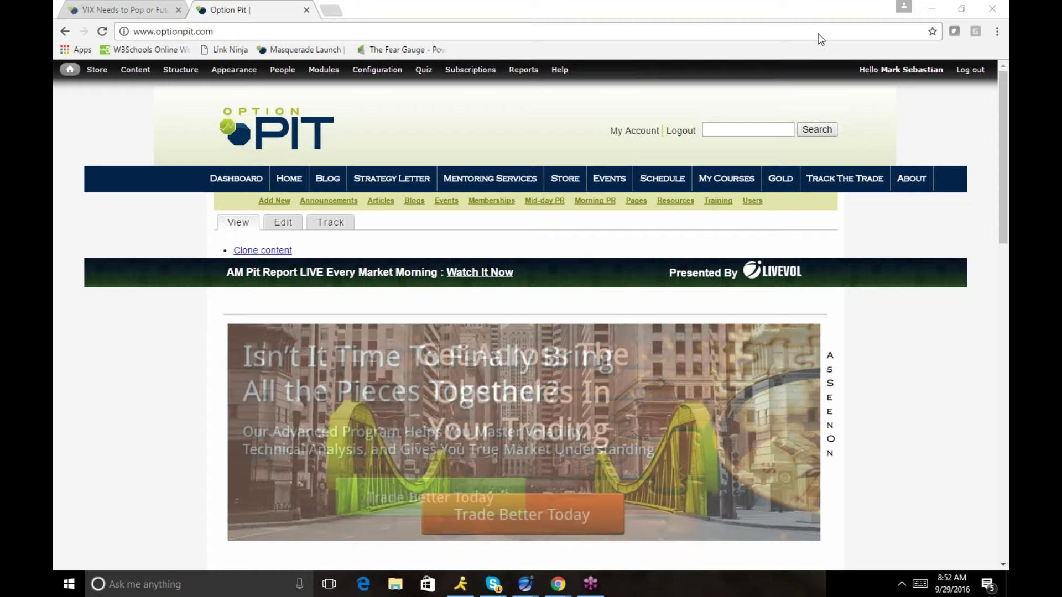
- Minimize Chrome, AIM and Skype, then bring the ^VIX option chain and watchlist forward
click(941, 9)
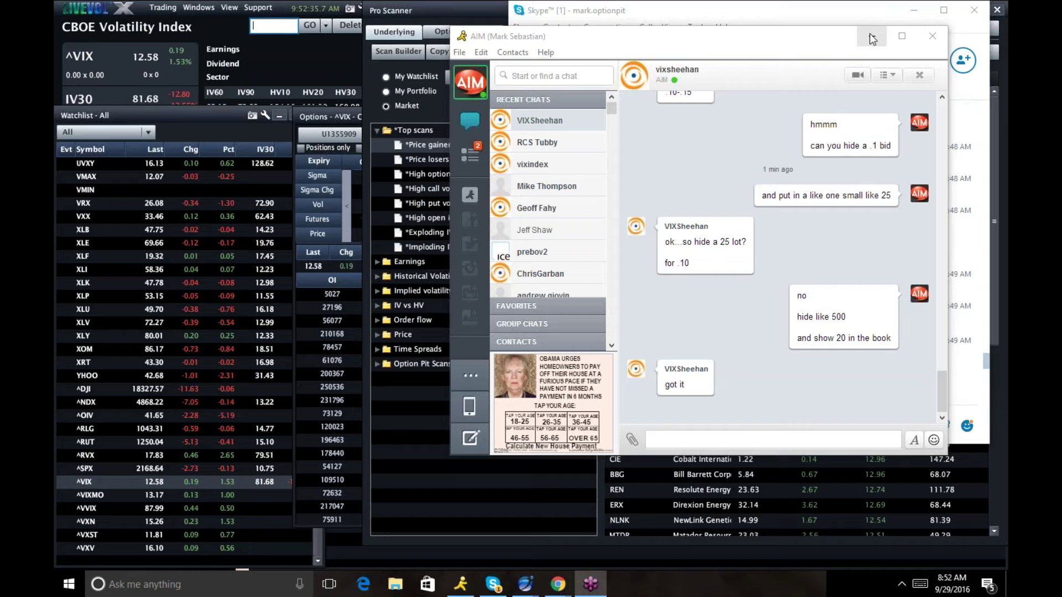
click(872, 36)
click(913, 10)
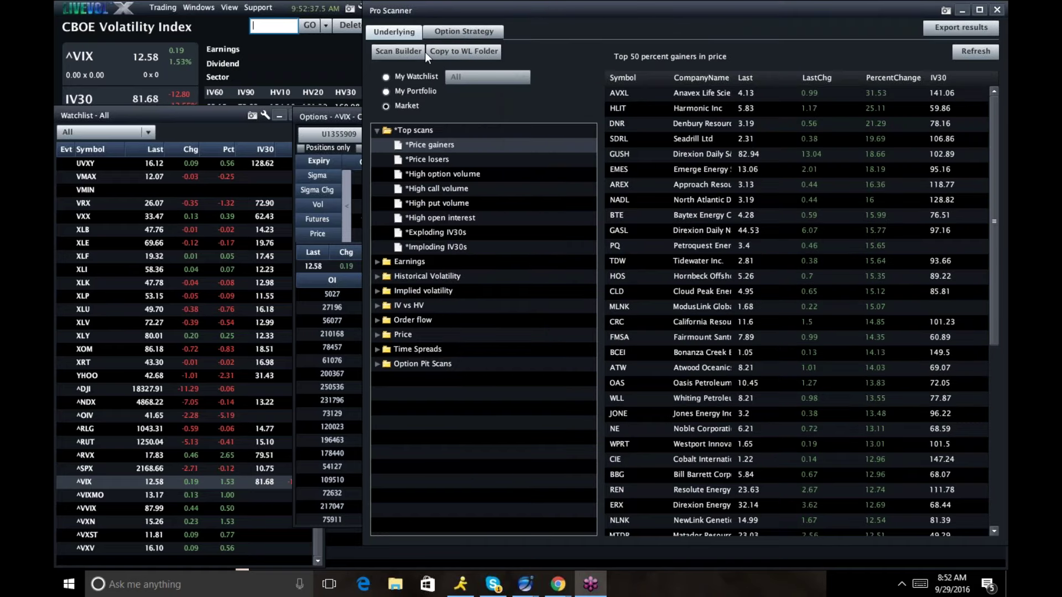
click(314, 114)
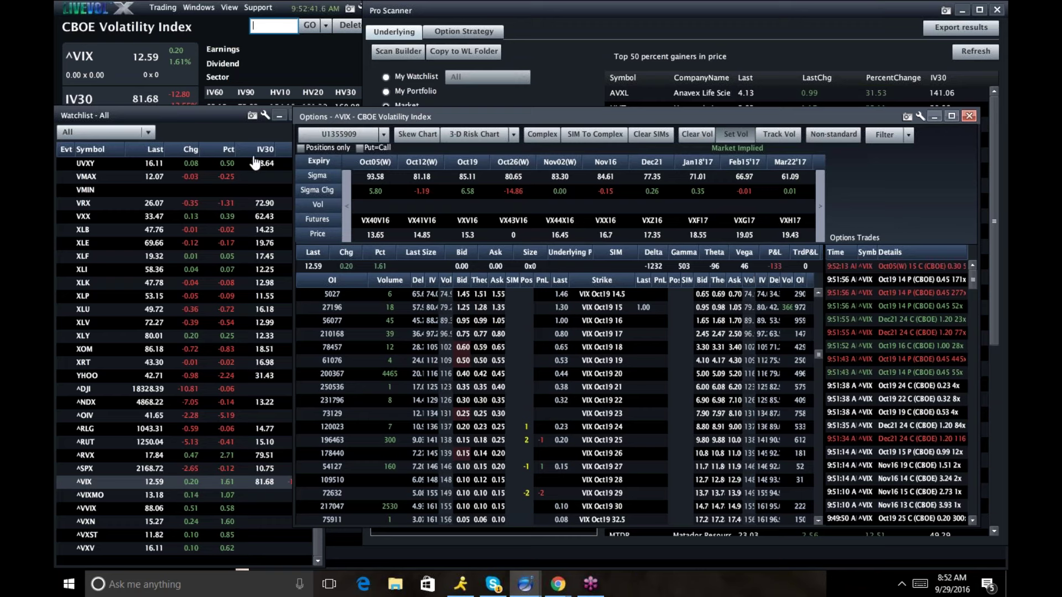
click(212, 121)
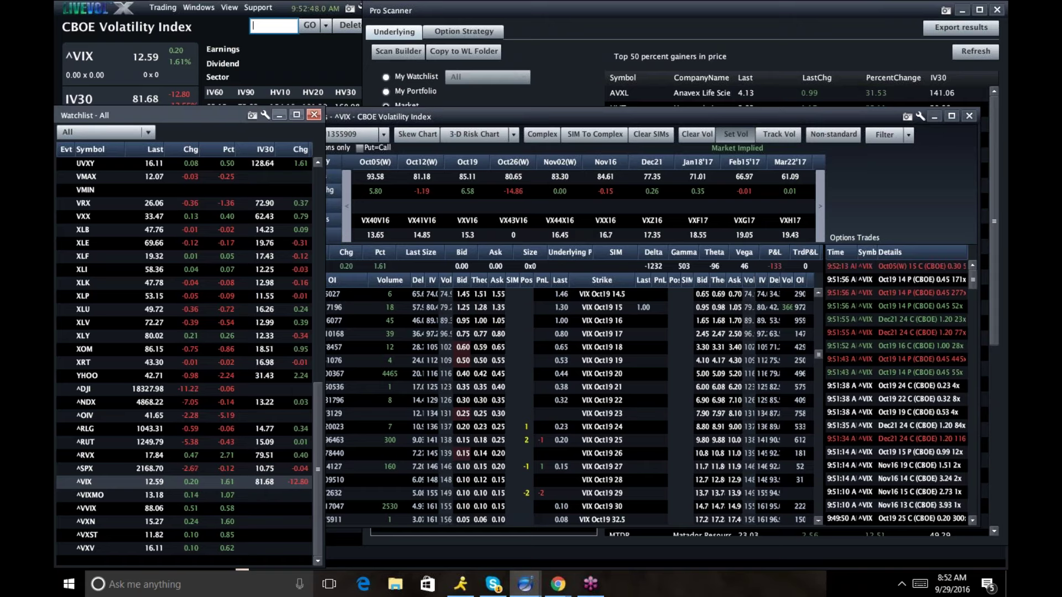
- Load the IEF quote briefly, then switch the symbol to TLT
click(260, 28)
text(IEF)
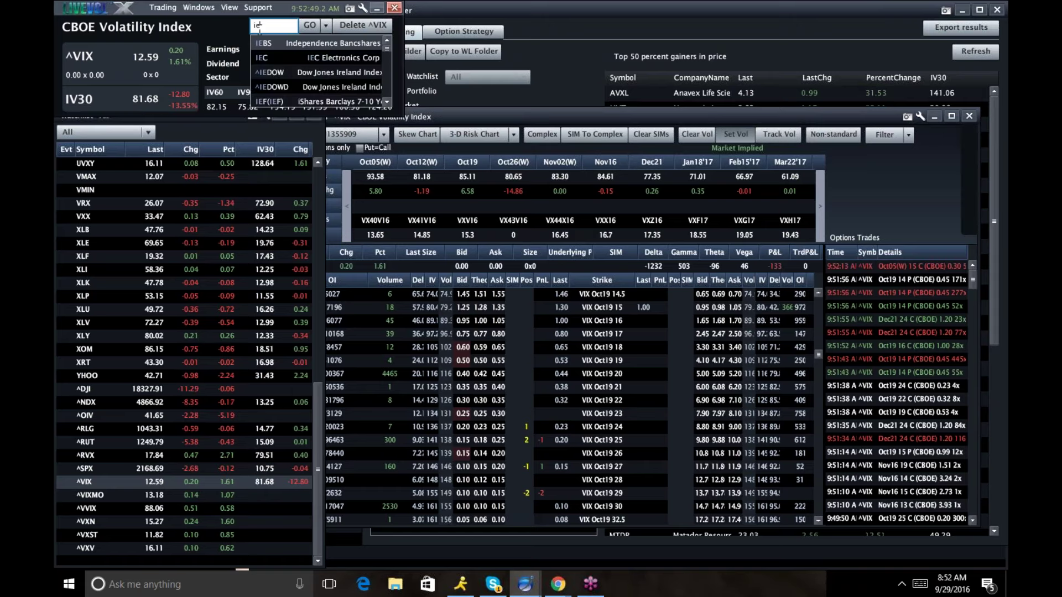
key(Return)
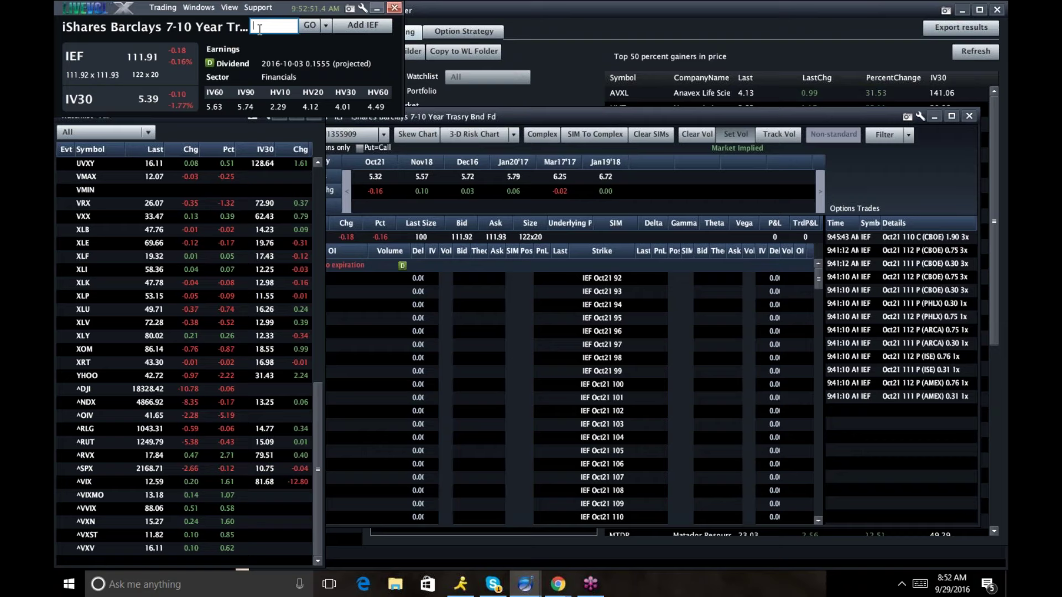
text(TLT)
key(Return)
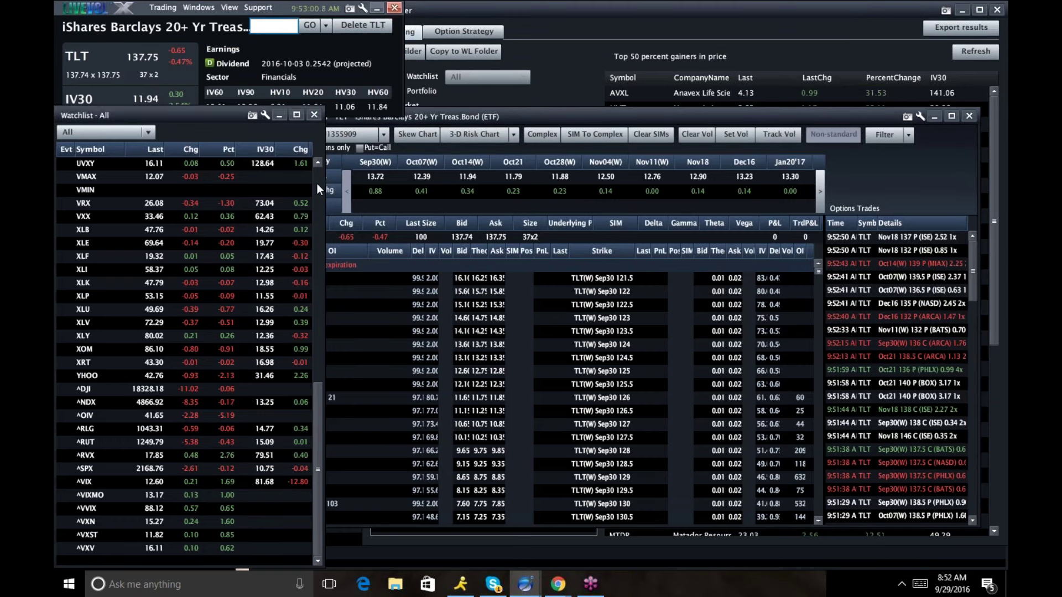
- Bring the All watchlist, listing AAPL, AMZN and SPY with IV30, in front of TLT's chain
click(317, 182)
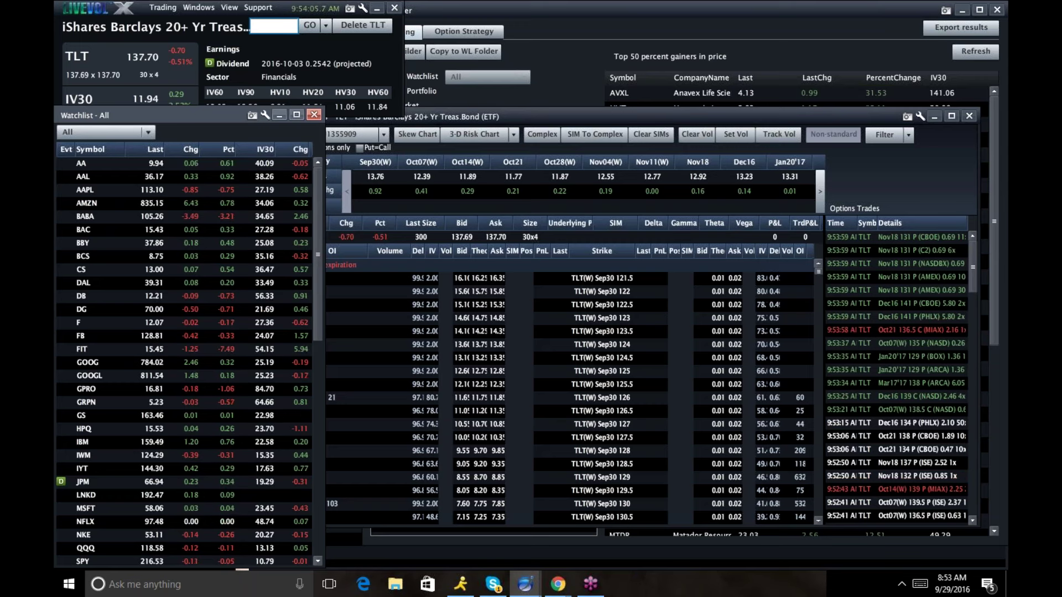
- Load the USO (United States Oil Fund) quote and option chain
click(280, 22)
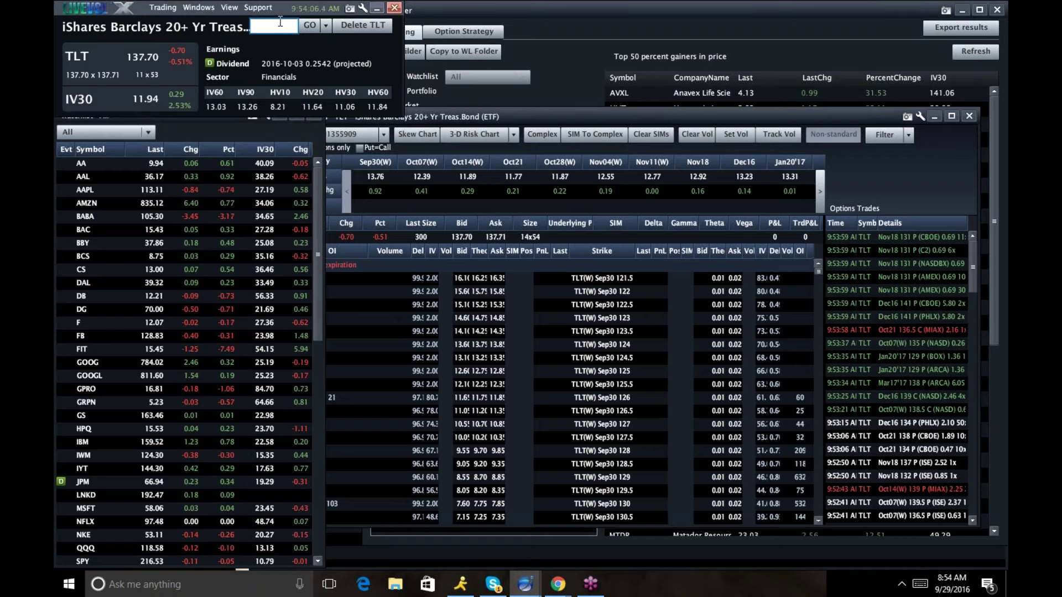
text(uso)
key(Return)
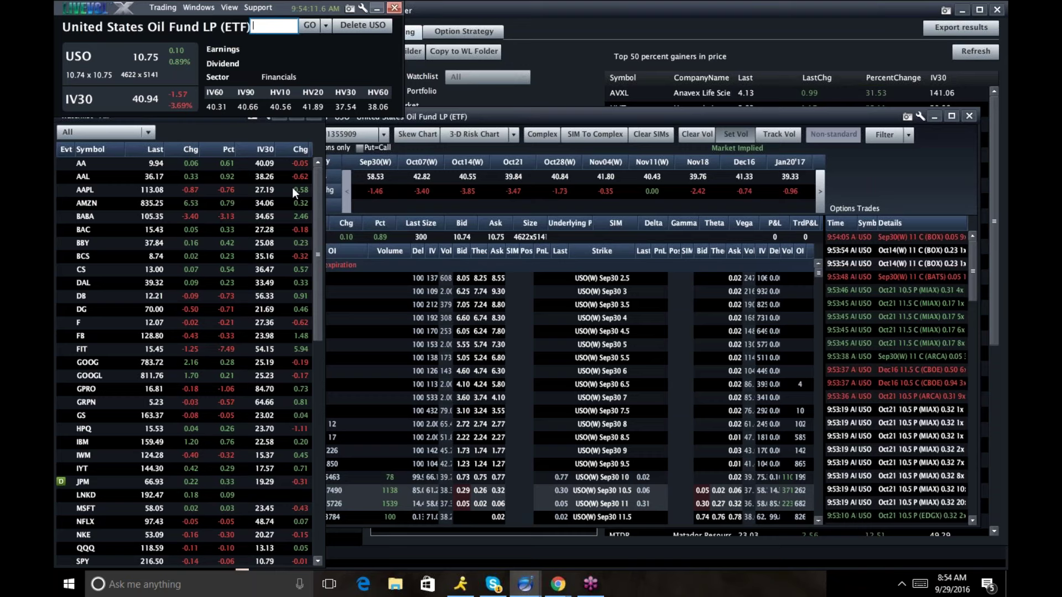
- Bring the watchlist forward and page it down to UVXY through ^VXV
click(317, 199)
scroll(317, 199, down, 2)
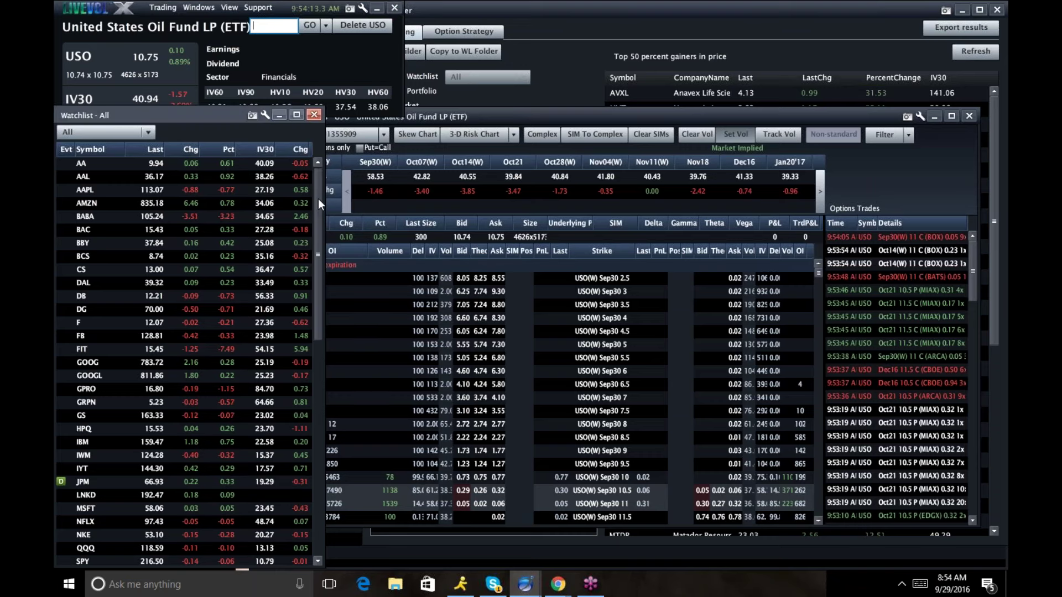
click(328, 264)
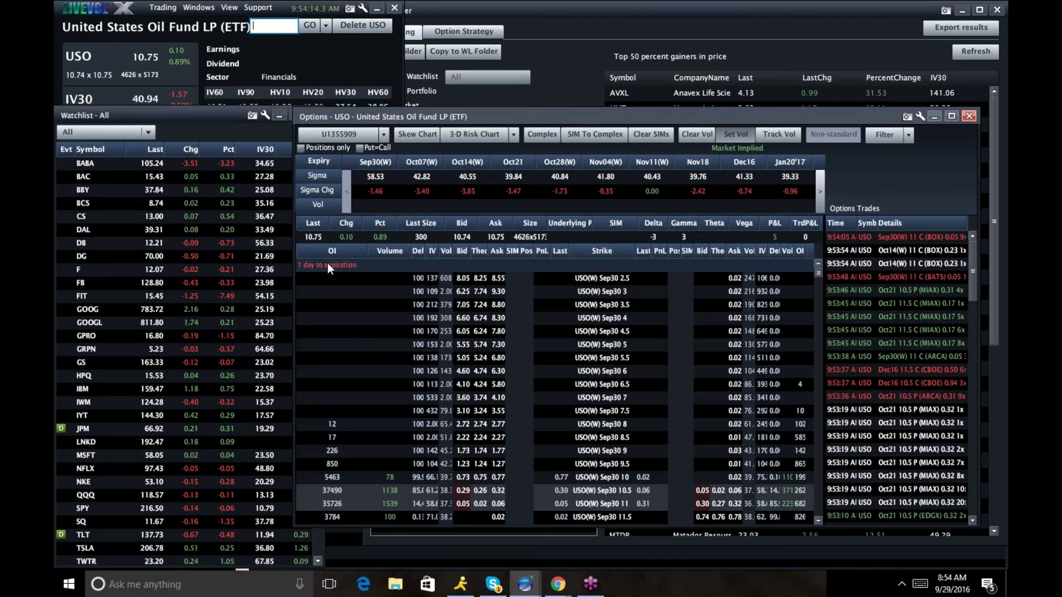
click(247, 127)
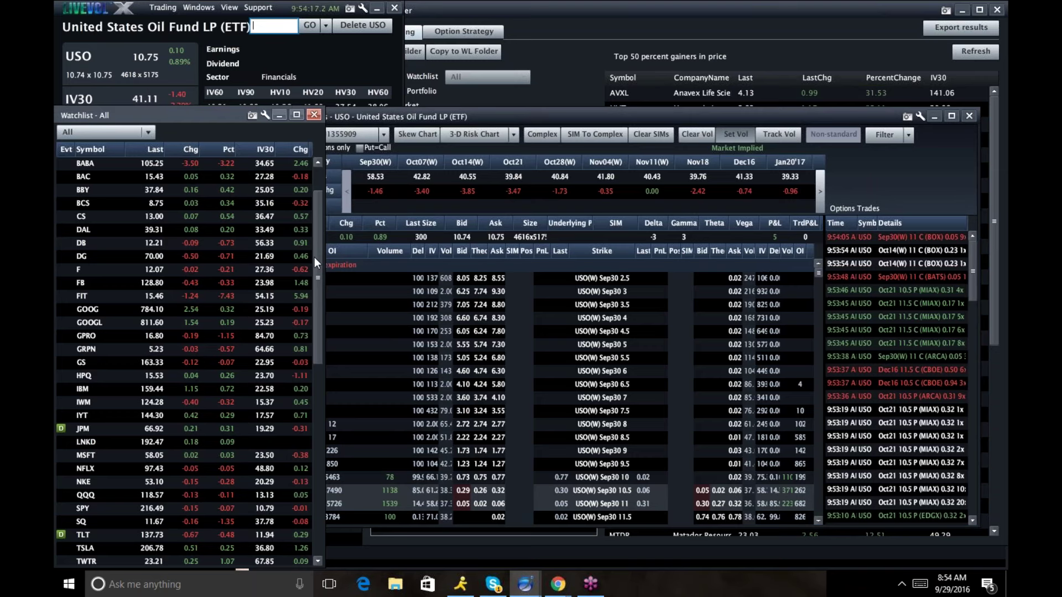
click(319, 460)
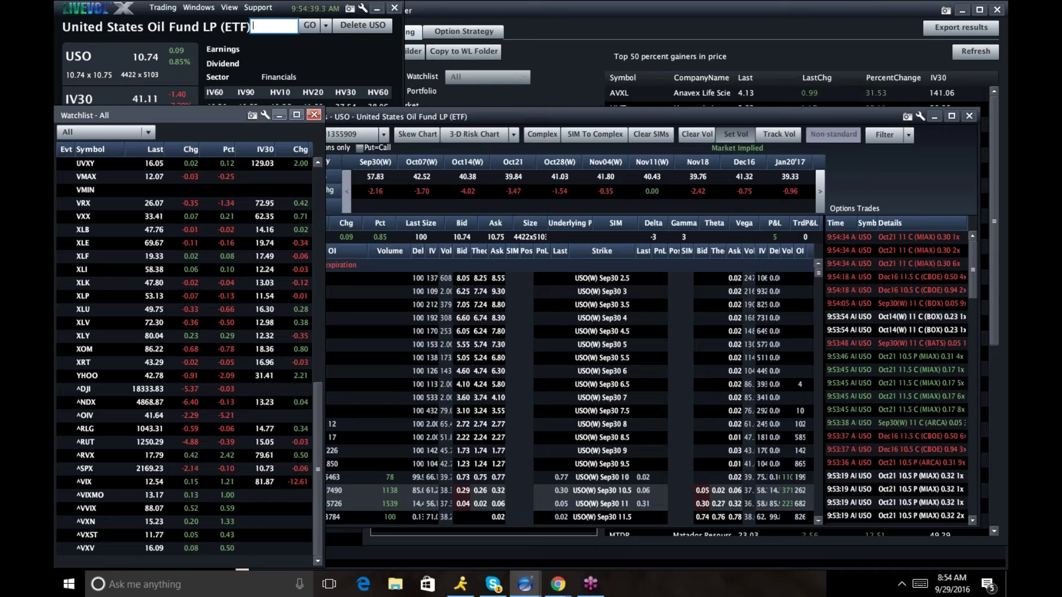
- Load the ^VIX quote and option chain
click(265, 25)
text(vix)
key(Return)
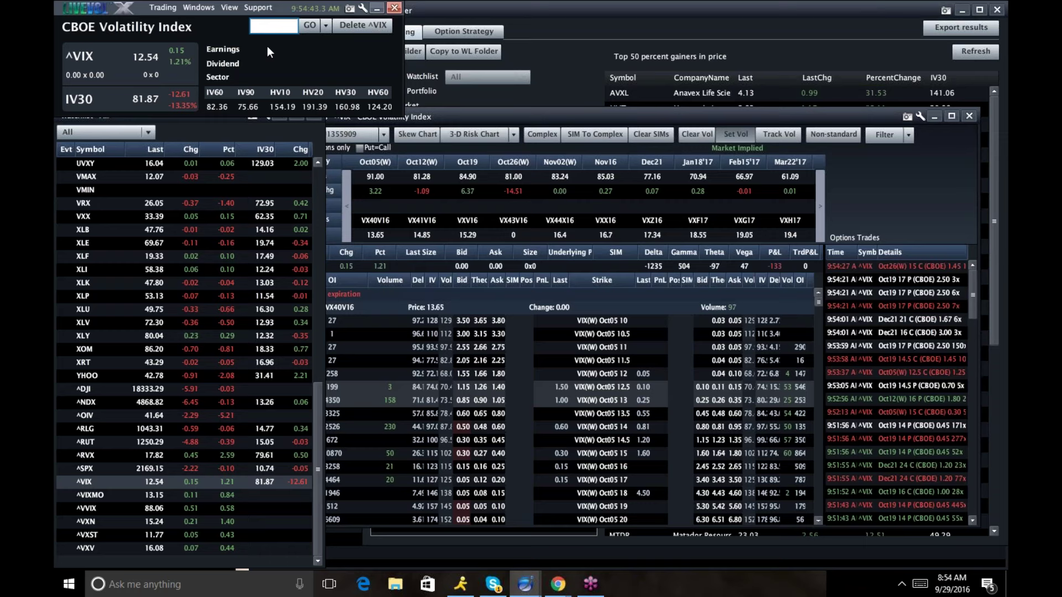
- Open a VIX futures prices window and move it toward the upper left
click(229, 8)
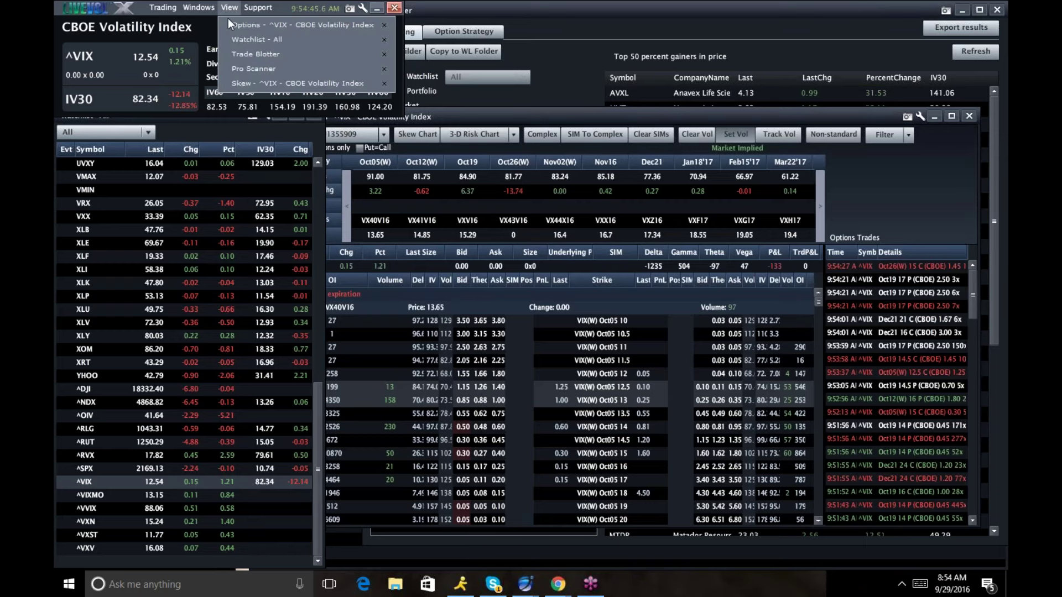
click(212, 9)
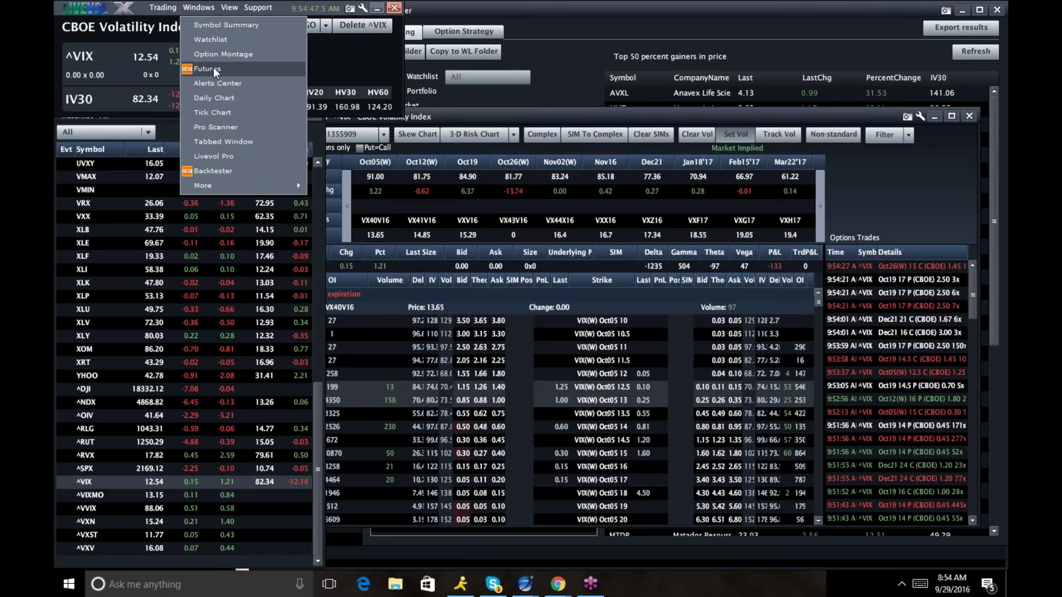
click(214, 67)
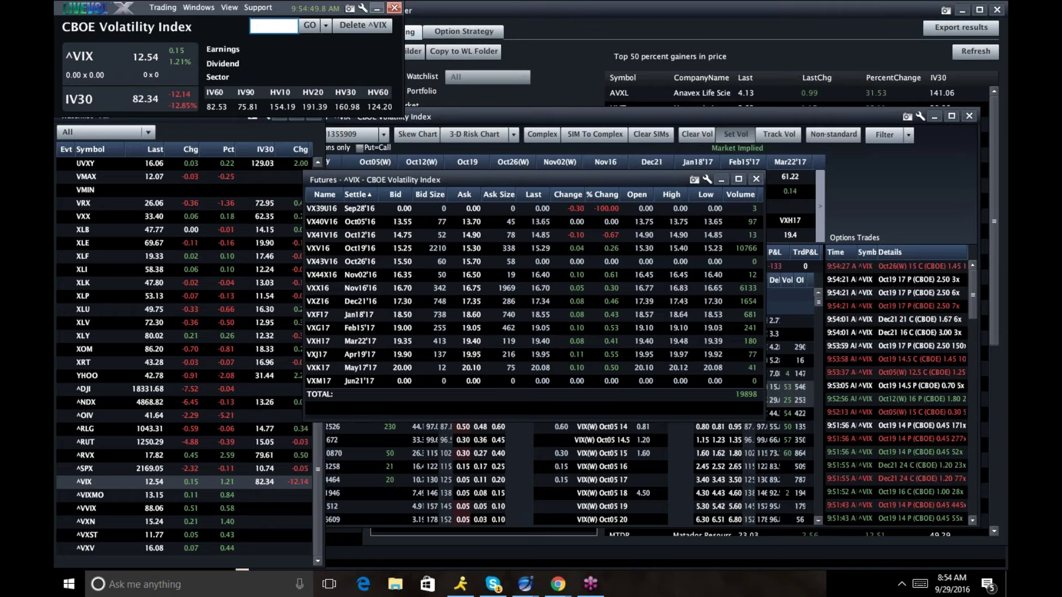
drag(553, 176, 302, 120)
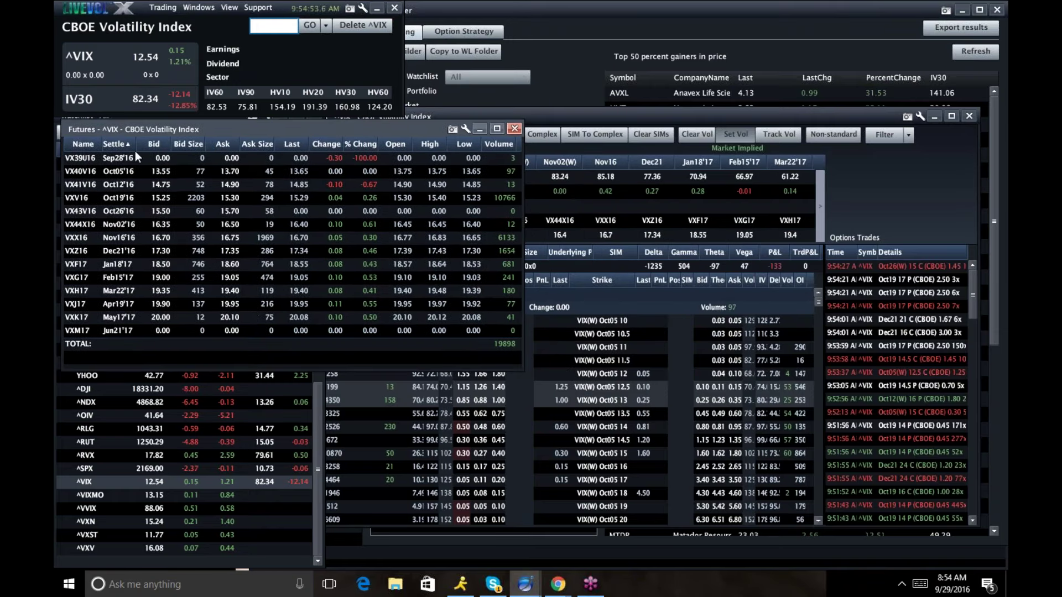
- Toggle the futures Settle sort back to earliest first and bring the VIX option chain forward
click(116, 144)
click(116, 144)
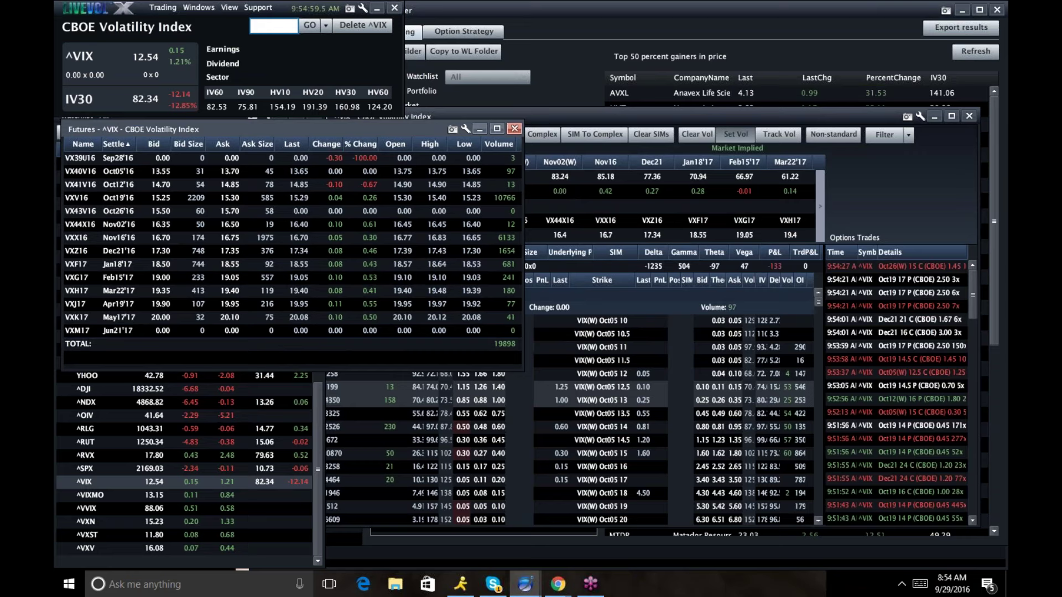
click(609, 117)
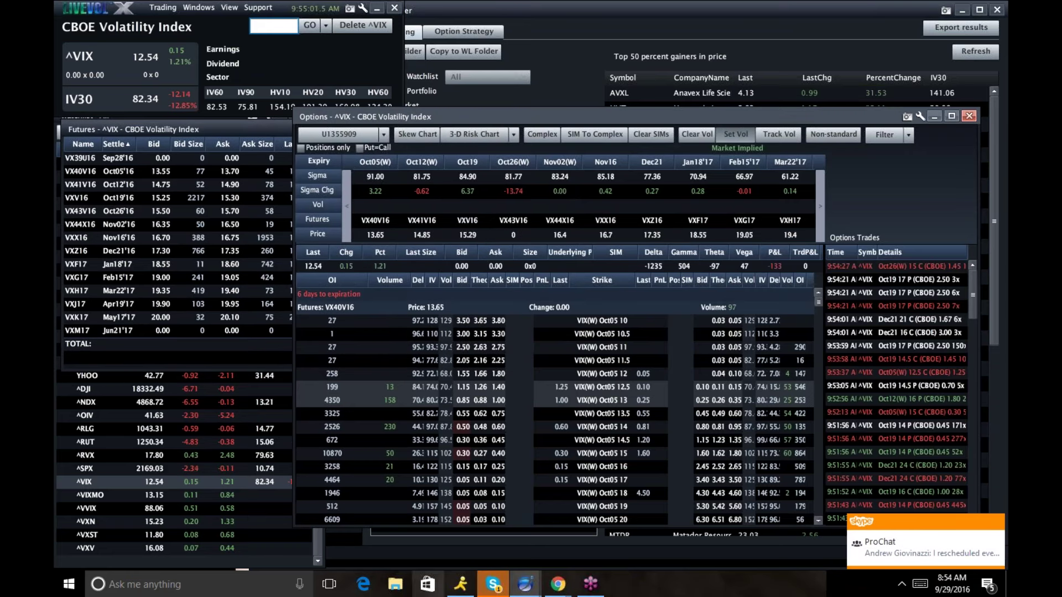
- Check the full VIX futures table, then scroll the option chain to the Oct19 expiry, 20 days out
click(224, 125)
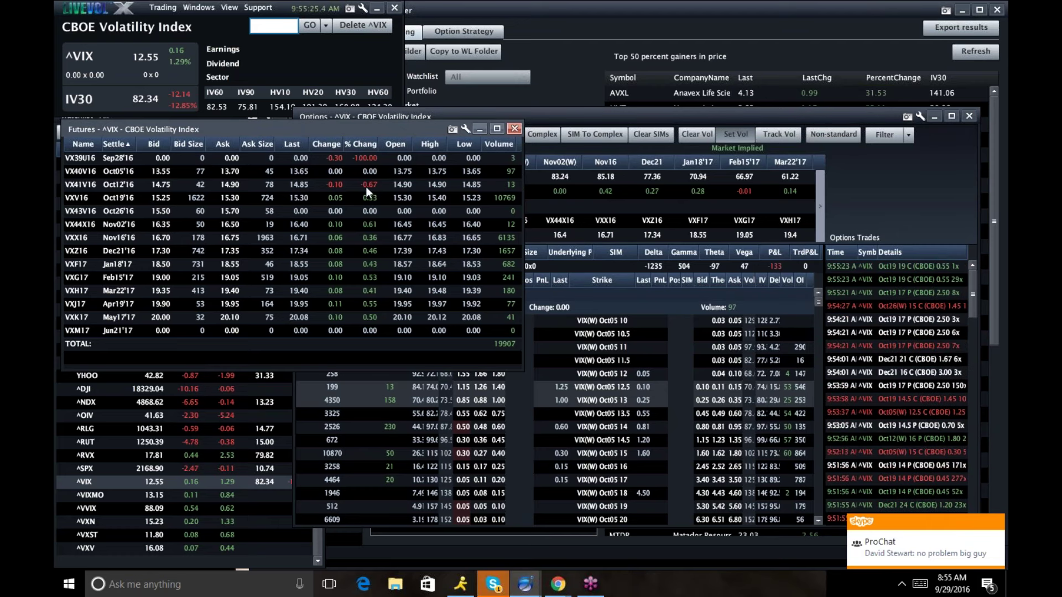
click(933, 180)
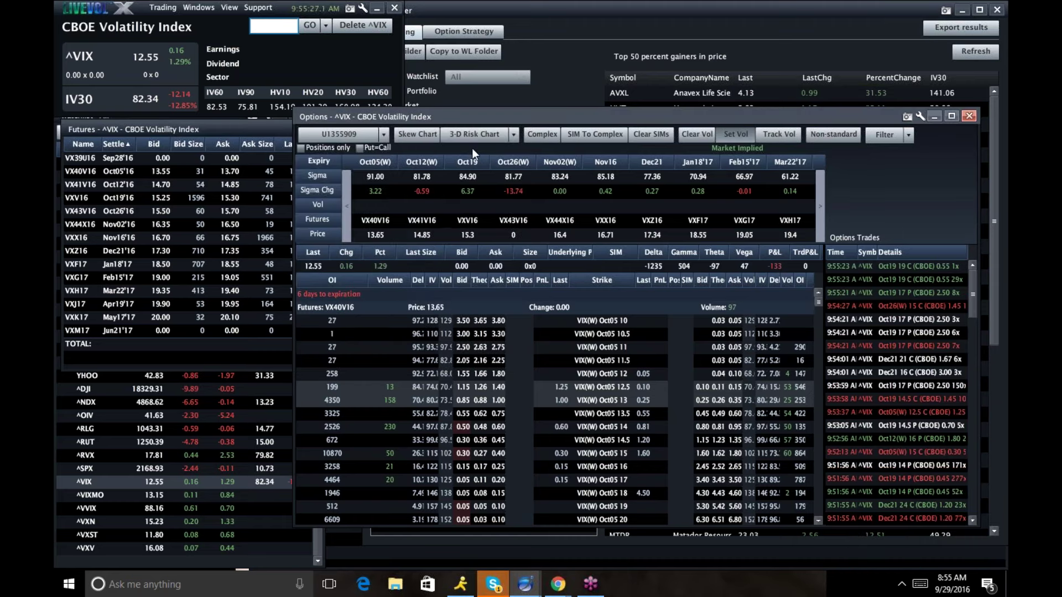
scroll(802, 409, down, 10)
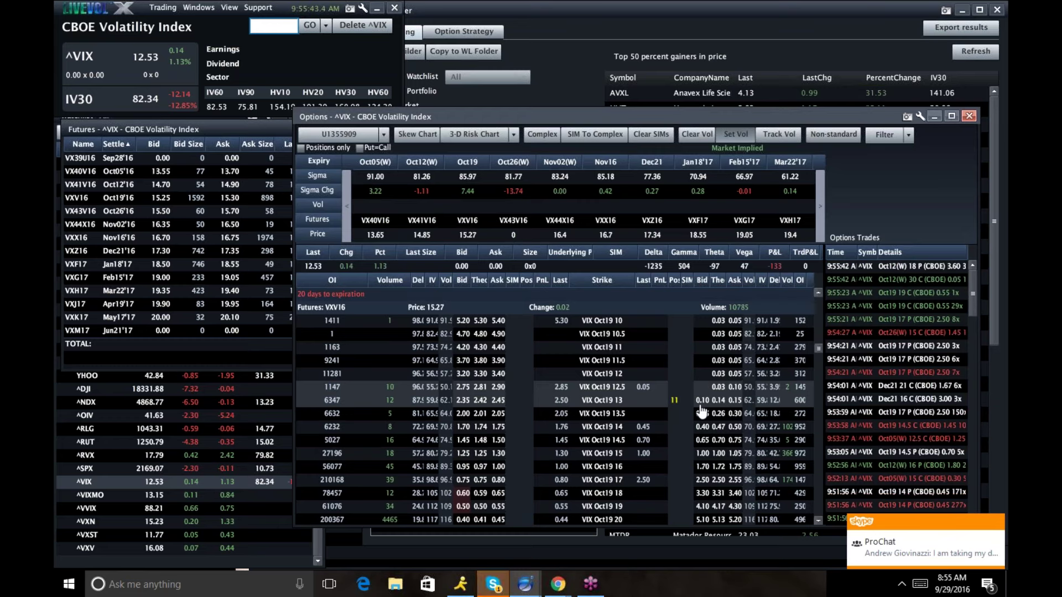
- Open and cancel an Oct19 13 put ticket, scroll to Nov16, and show the browser windows
click(737, 400)
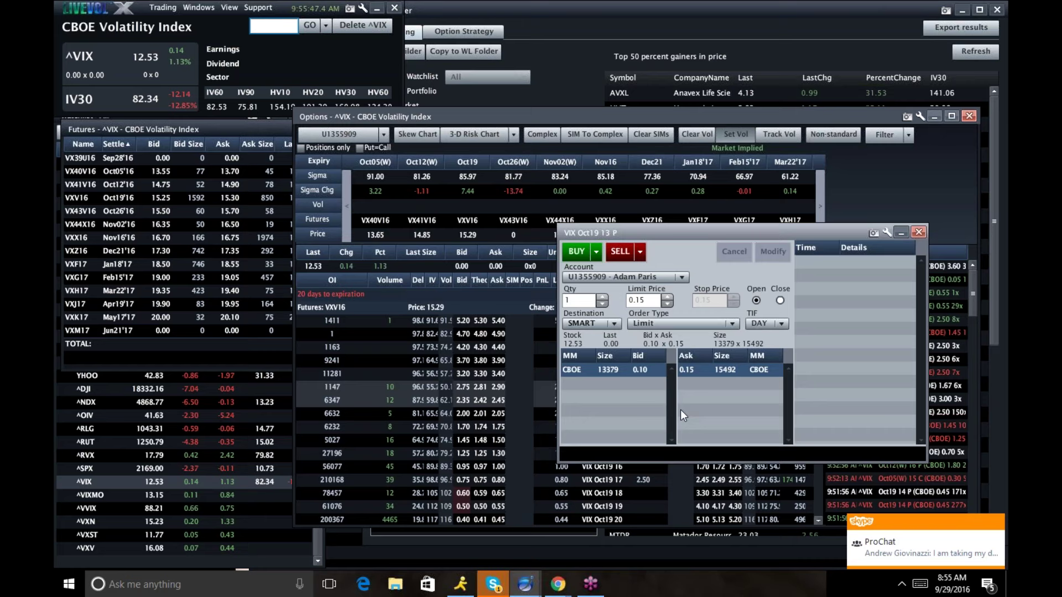
click(919, 232)
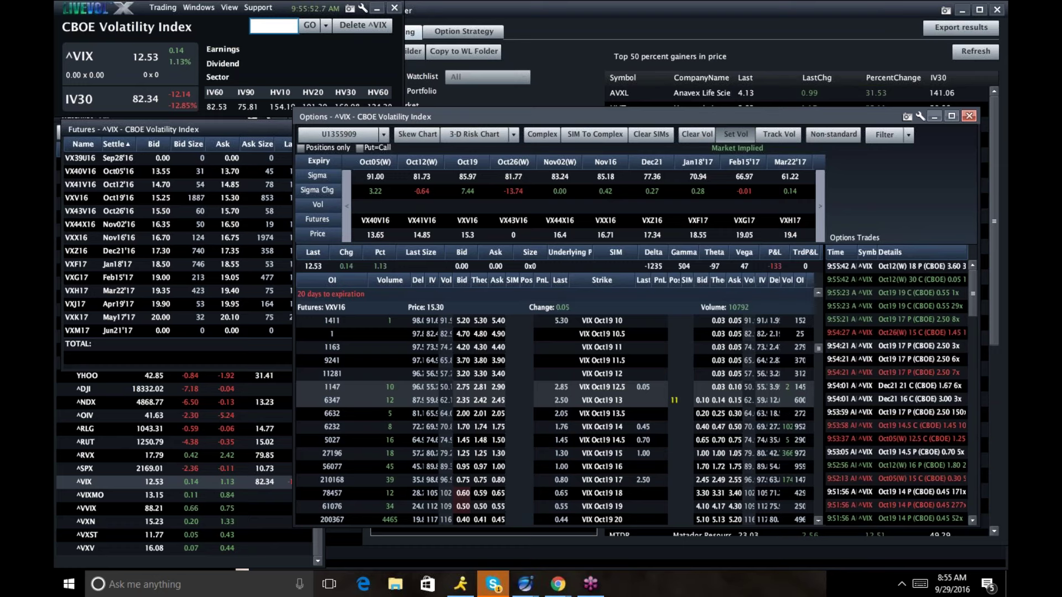
scroll(630, 374, down, 5)
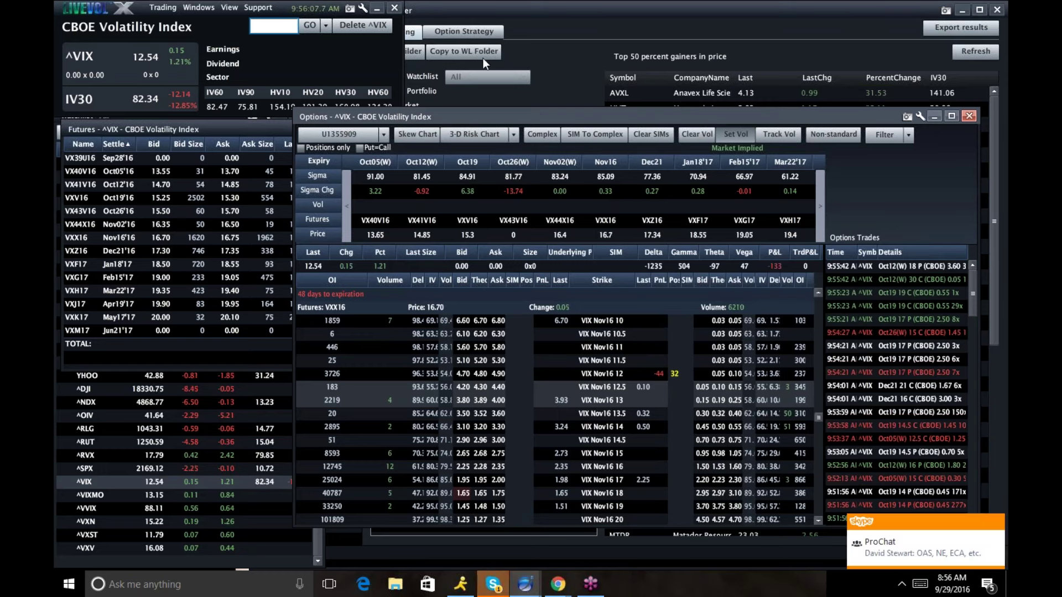
click(558, 584)
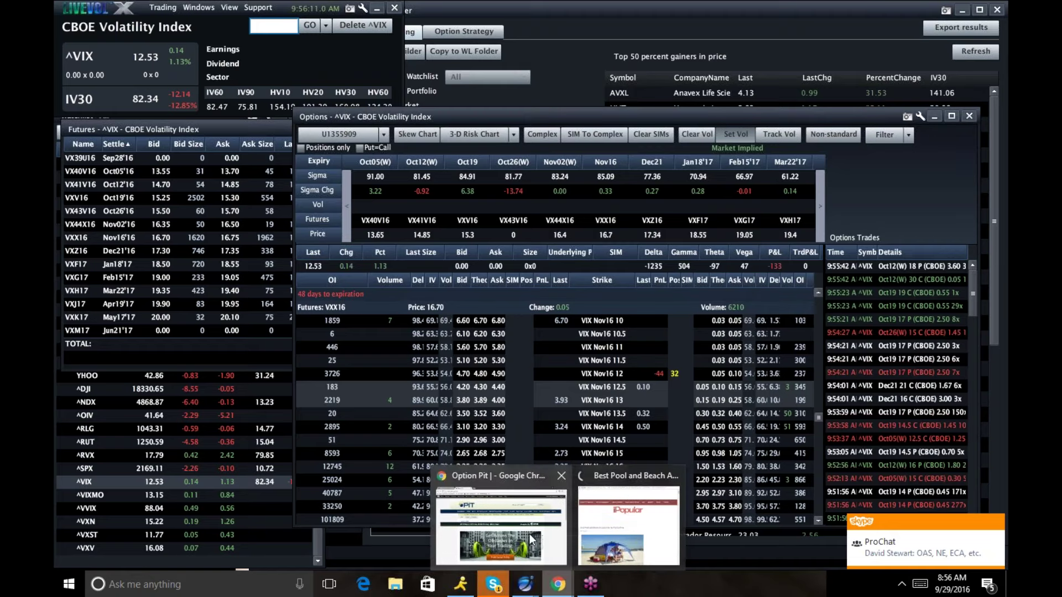
- Open VIX Central's Contango chart, add Spot-F1 Roll Yield, and hide the F1-F2 and F4-F7 contango series
click(531, 539)
click(291, 36)
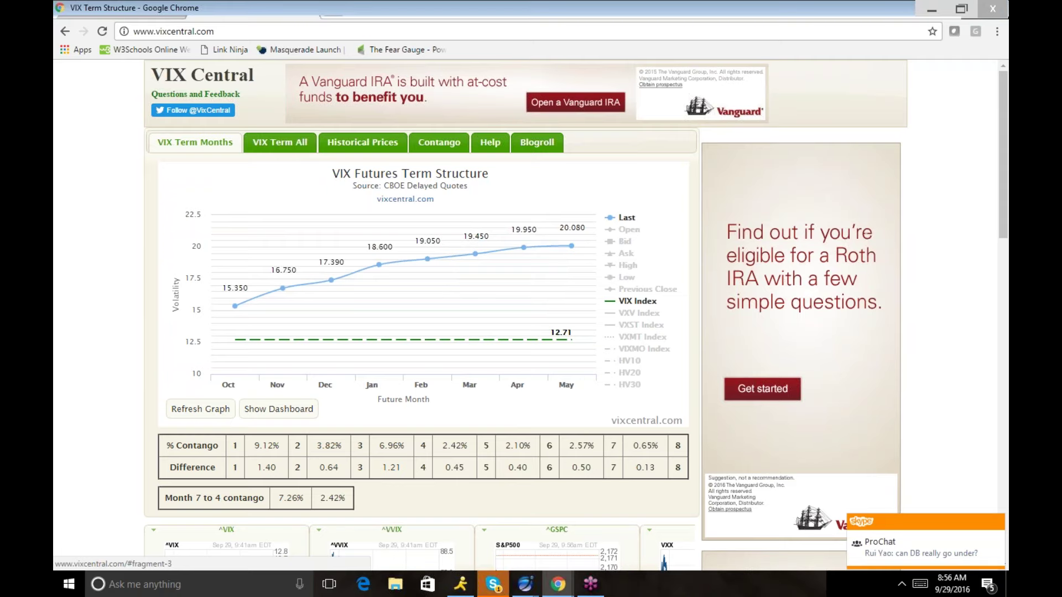
click(439, 142)
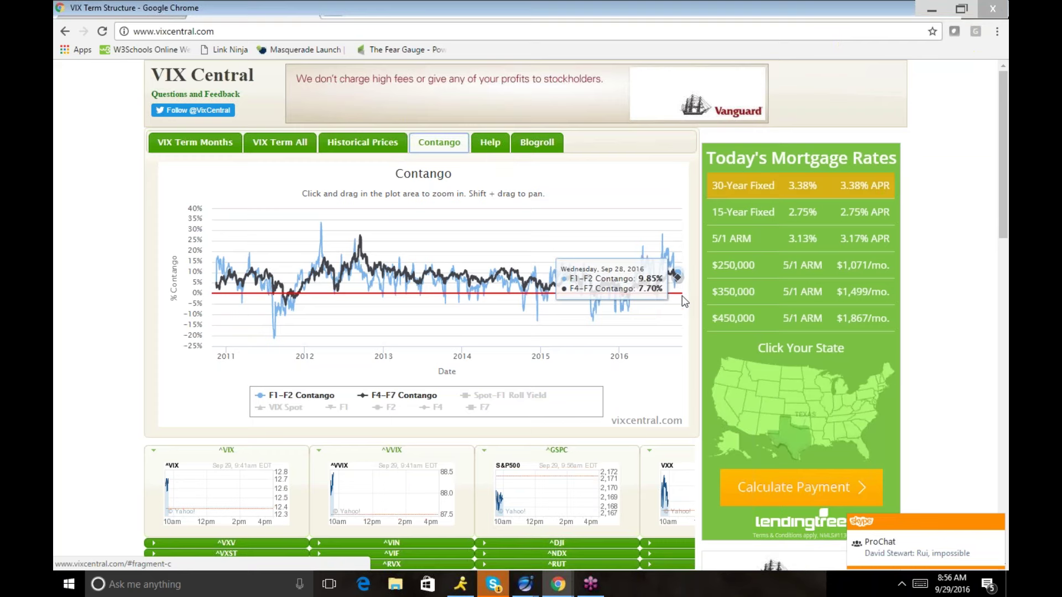
click(509, 399)
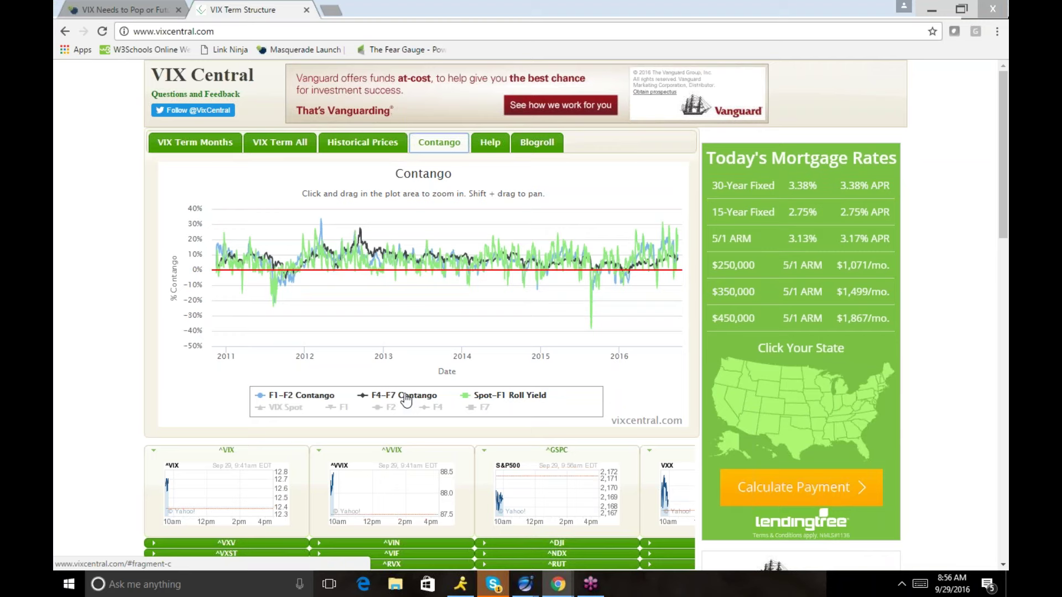
click(425, 396)
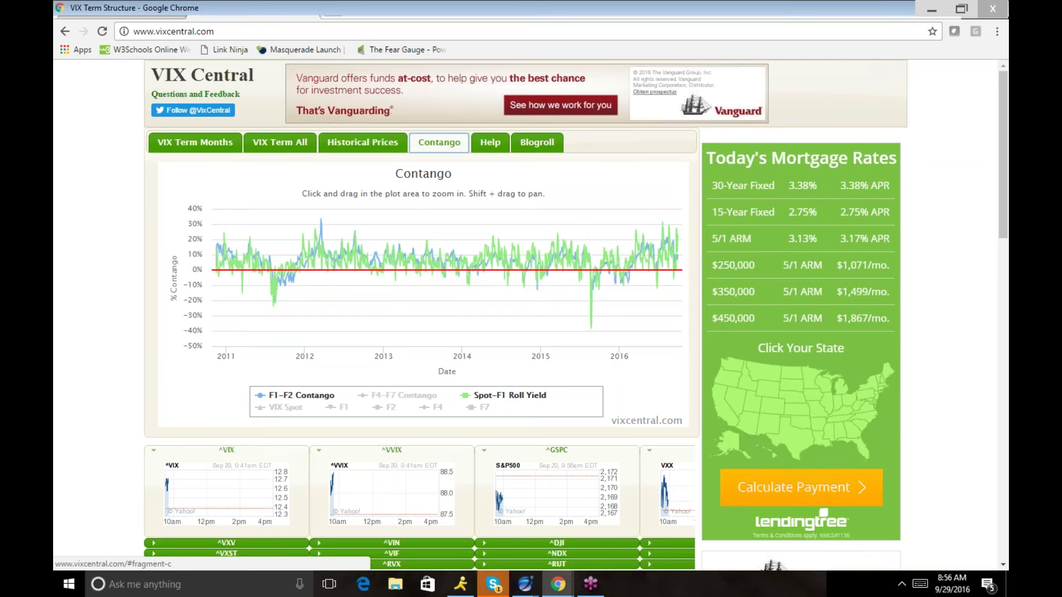
click(315, 396)
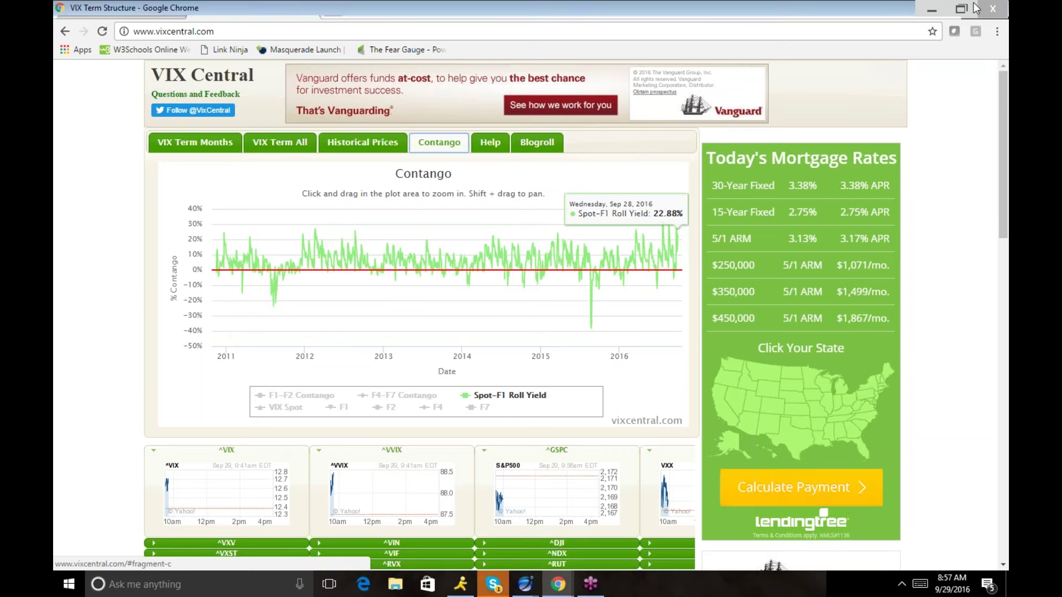
- Minimize Chrome, select ^NDX in the watchlist, and bring its Sep30 weekly option chain forward
click(931, 12)
click(212, 128)
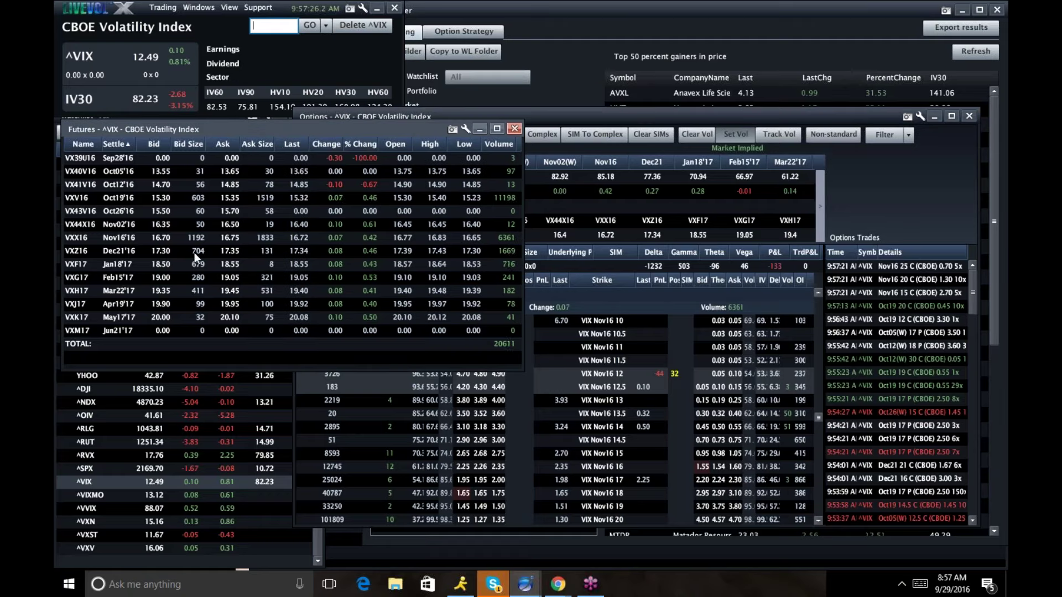
click(251, 404)
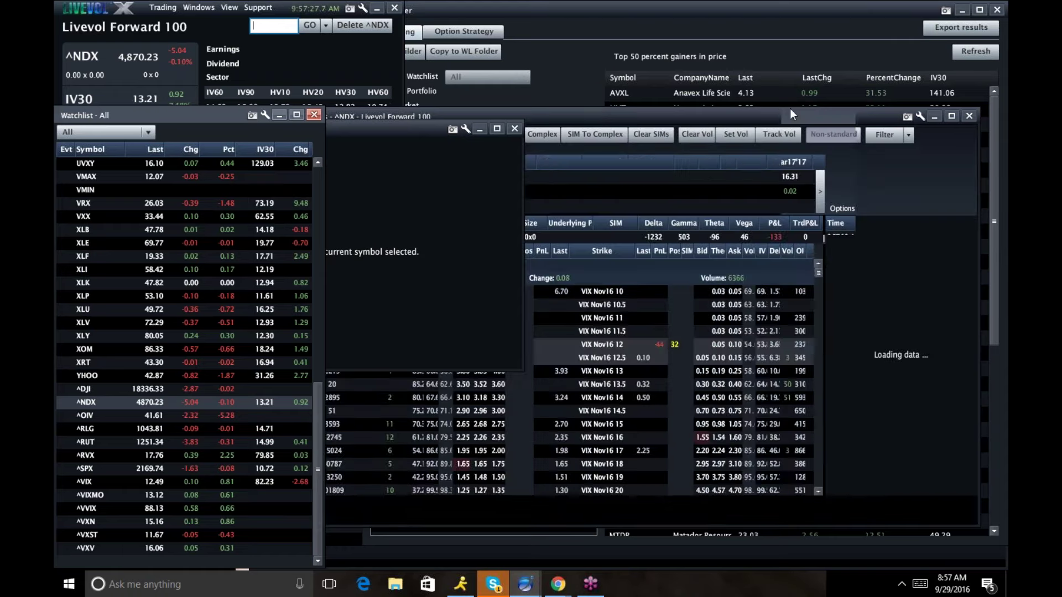
click(790, 110)
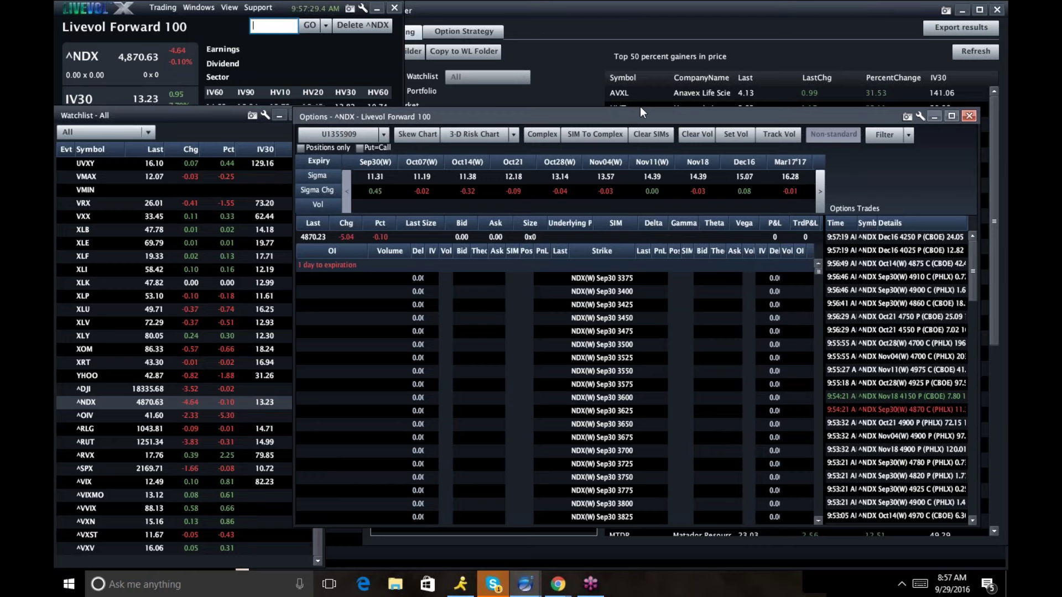